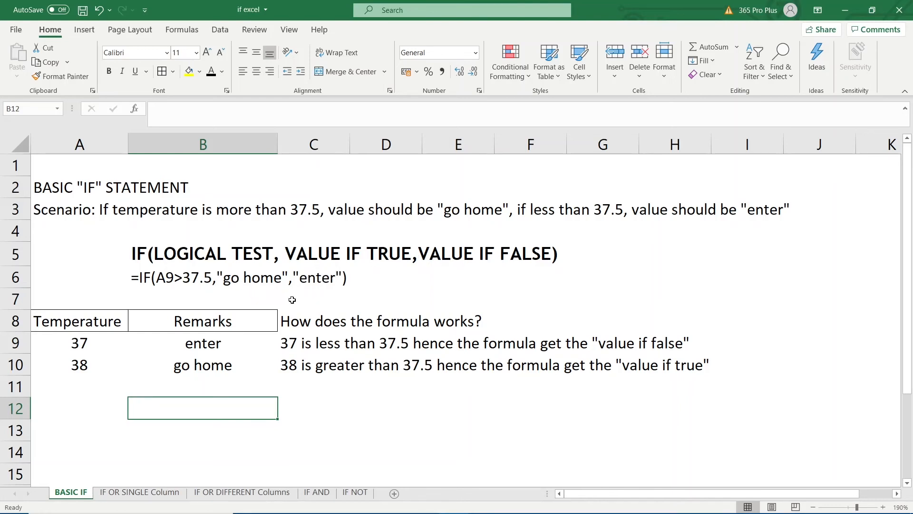
Examine the temperatures and IF remarks in rows 9 and 10 of the BASIC IF sheet.
left_click(67, 347)
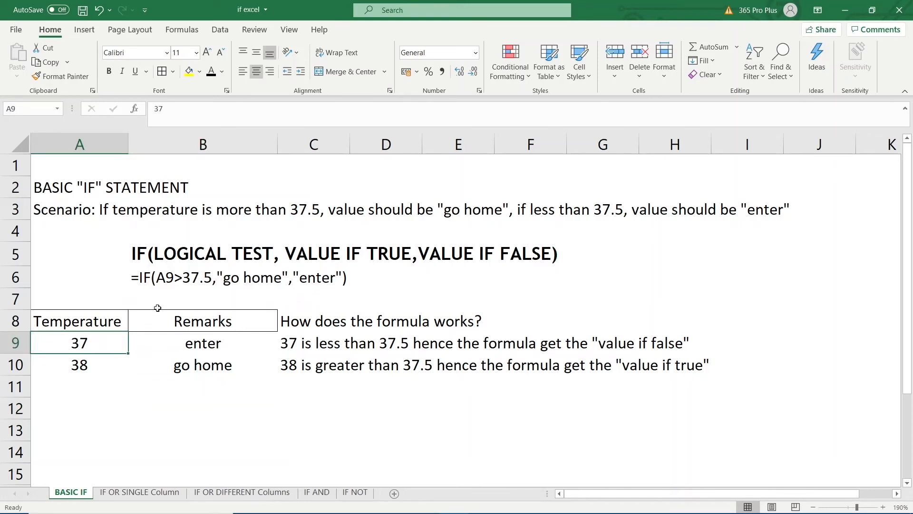
left_click(174, 346)
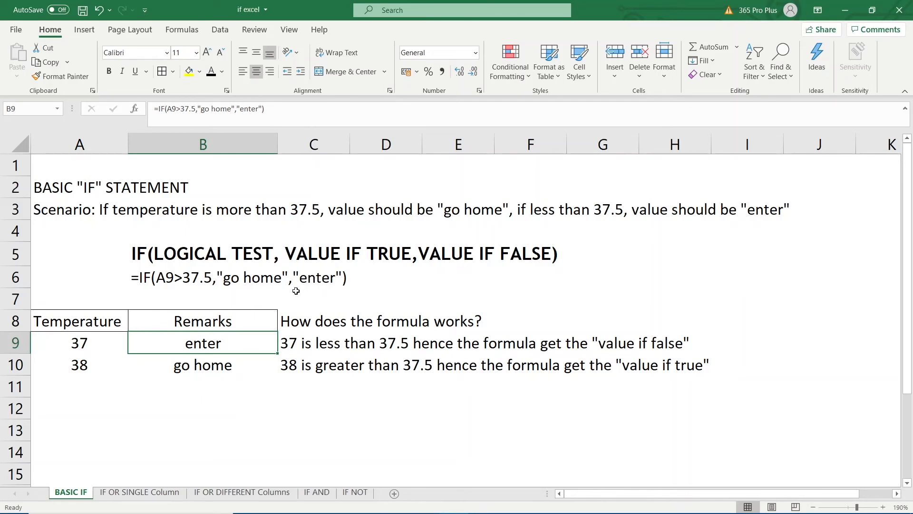
left_click(105, 367)
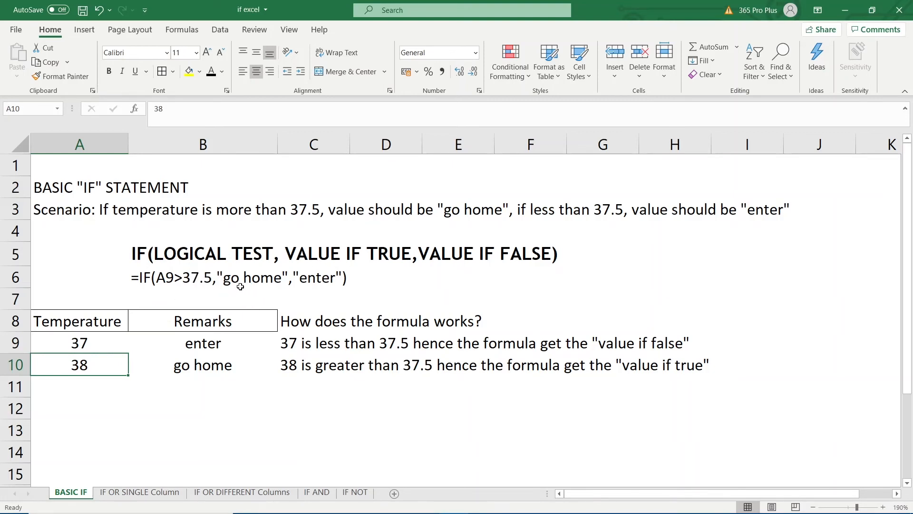
left_click(208, 366)
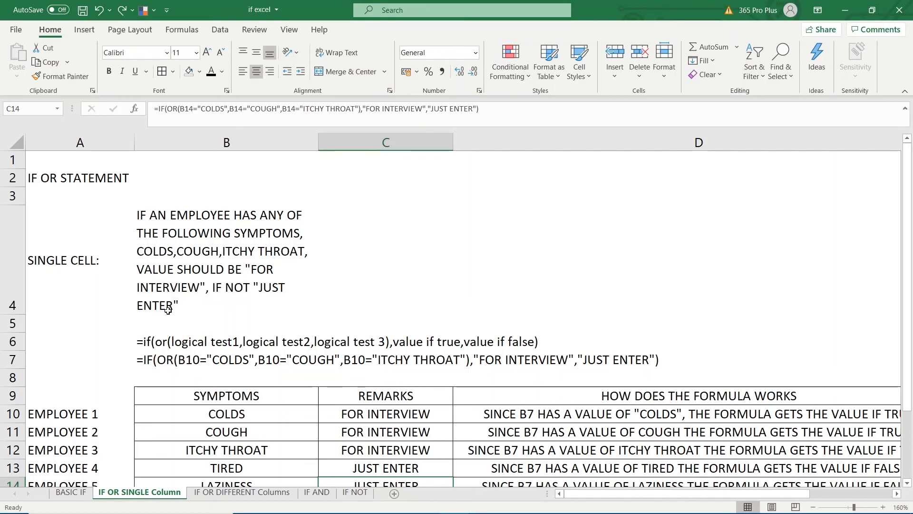
Compare the symptoms of Employees 1 to 3 with their IF OR remark formulas and the sample formula in B7.
scroll(163, 314, "down", 1)
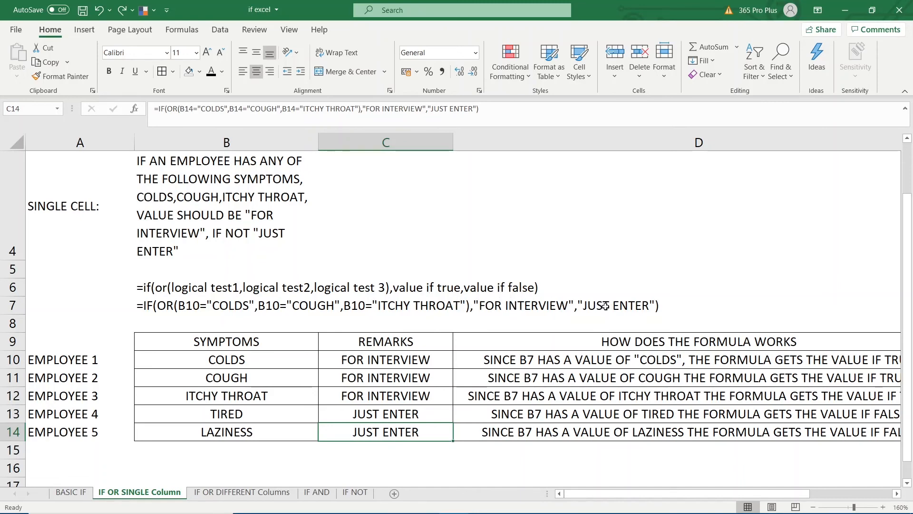
scroll(454, 359, "down", 1)
scroll(453, 359, "up", 1)
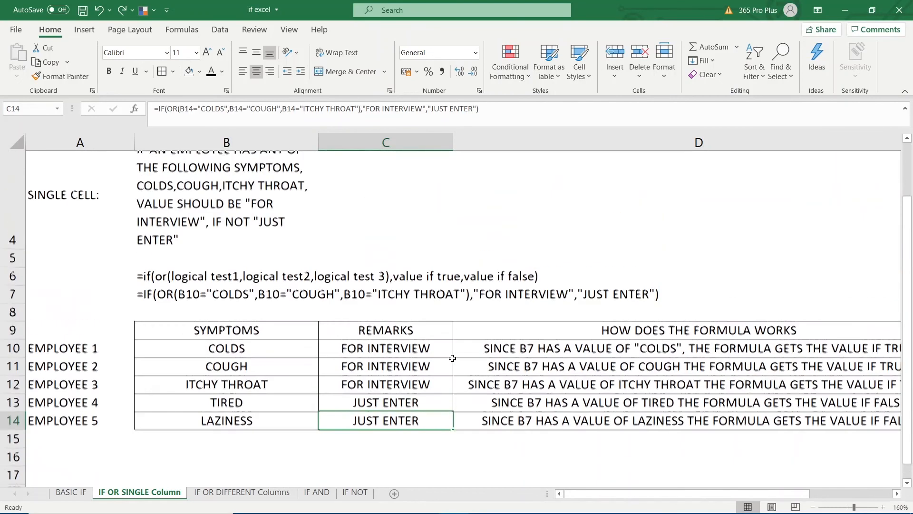
left_click(81, 360)
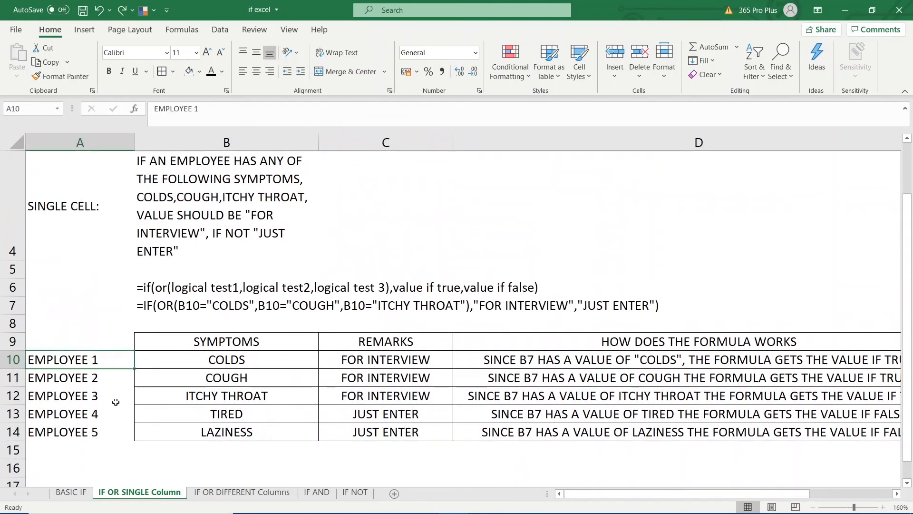
left_click(216, 363)
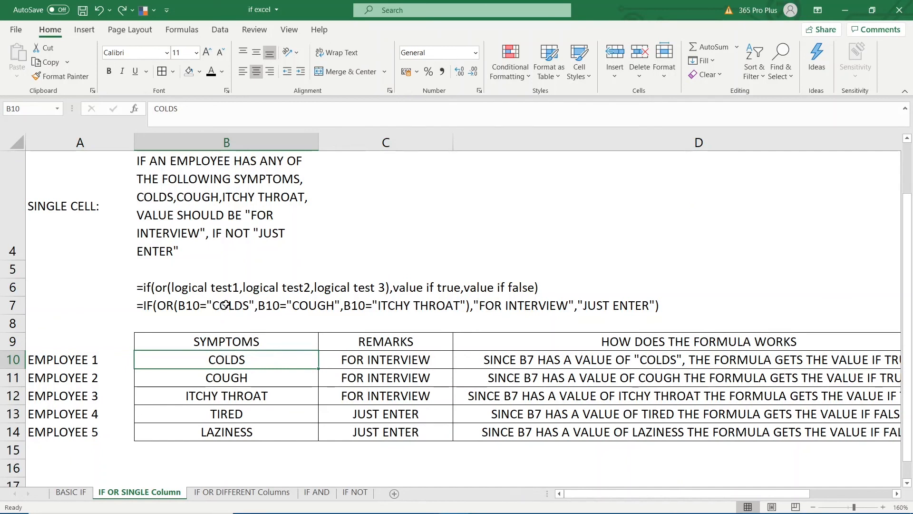
left_click(346, 358)
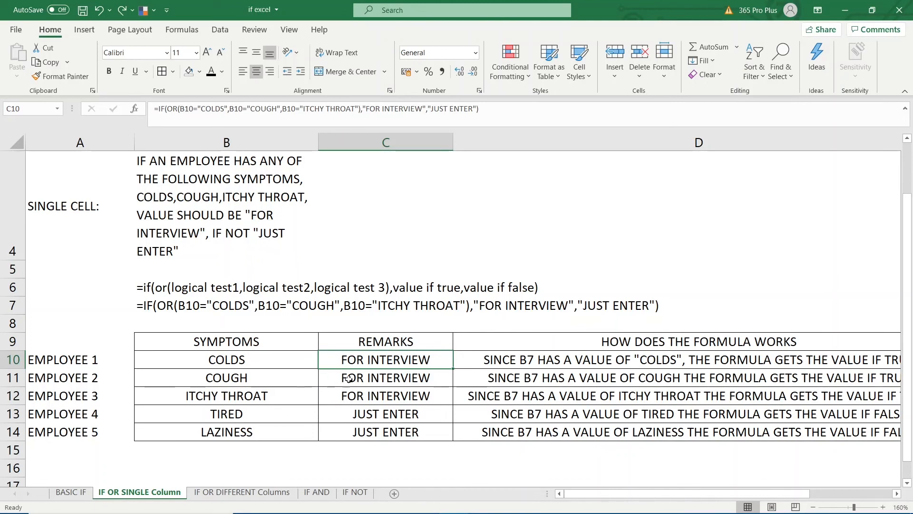
left_click(269, 378)
left_click(297, 396)
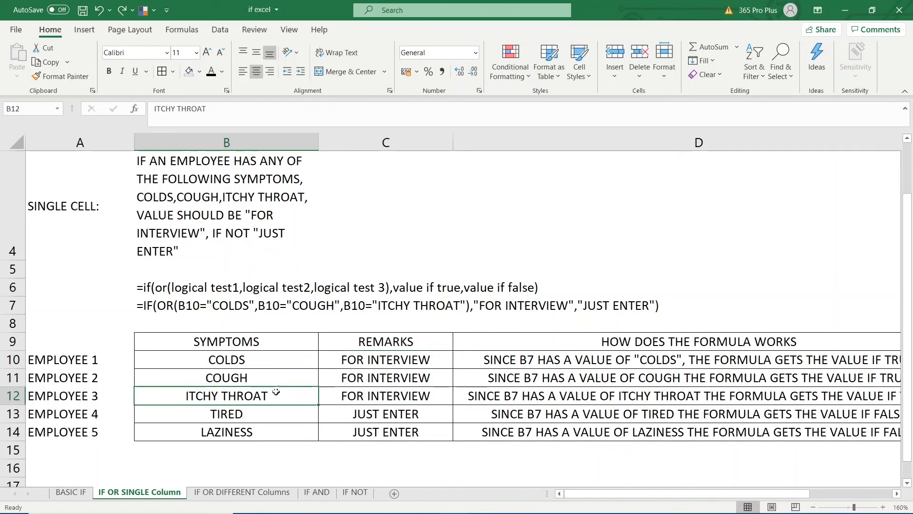
left_click(339, 362)
left_click(315, 309)
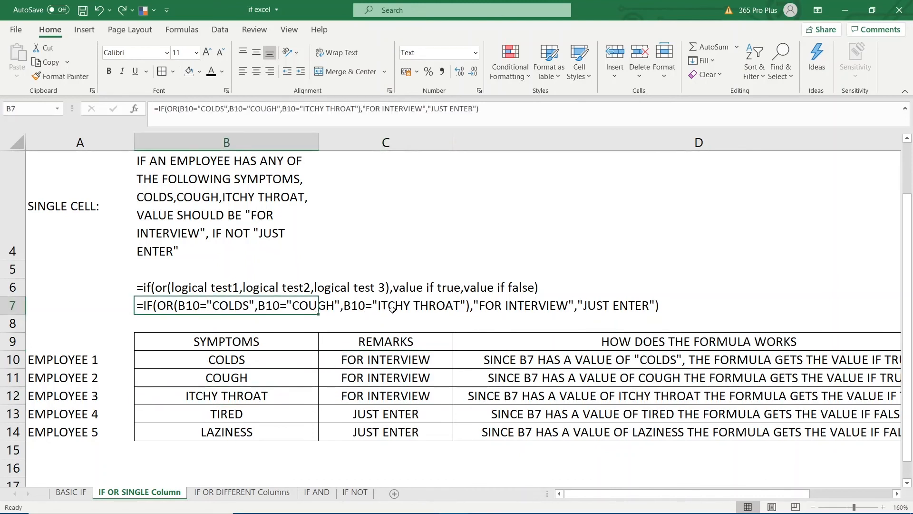
left_click(395, 378)
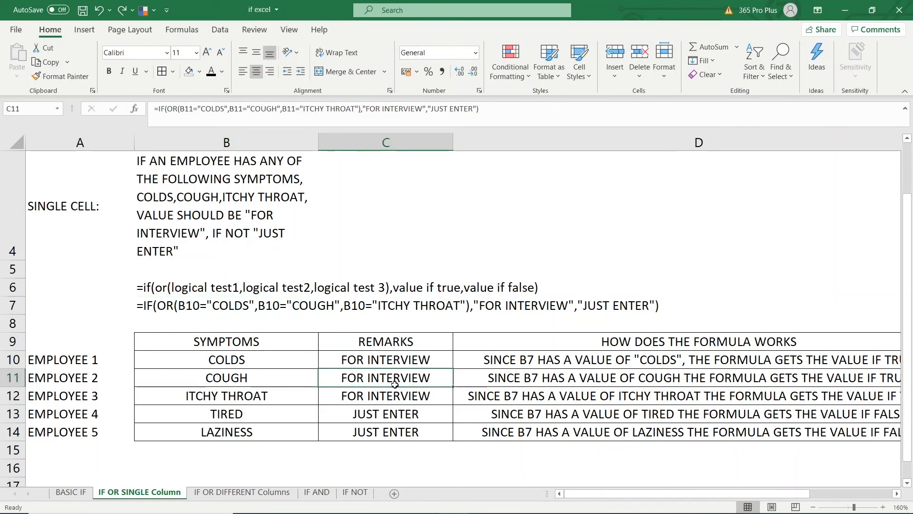
left_click(391, 396)
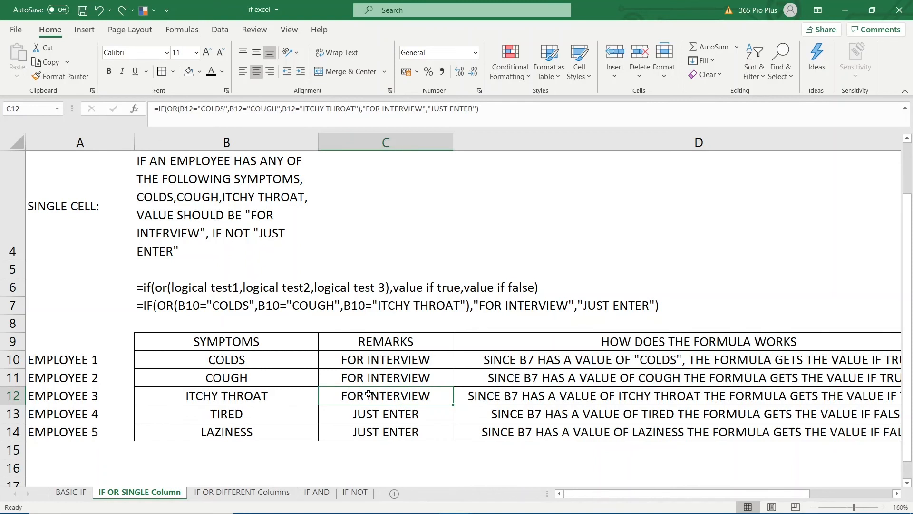
Examine the symptoms in B13 and B14 and the IF OR remark formulas in C13 and C14 for Employees 4 and 5.
left_click(285, 414)
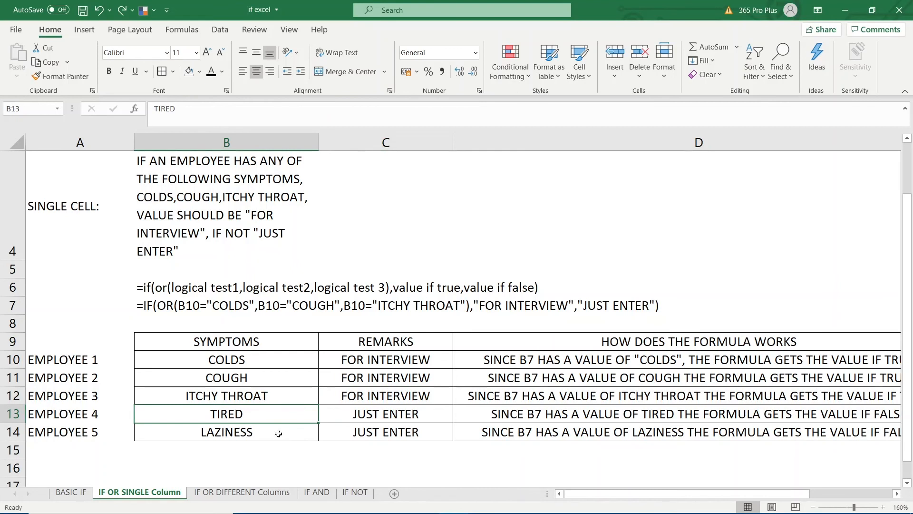
left_click(271, 430)
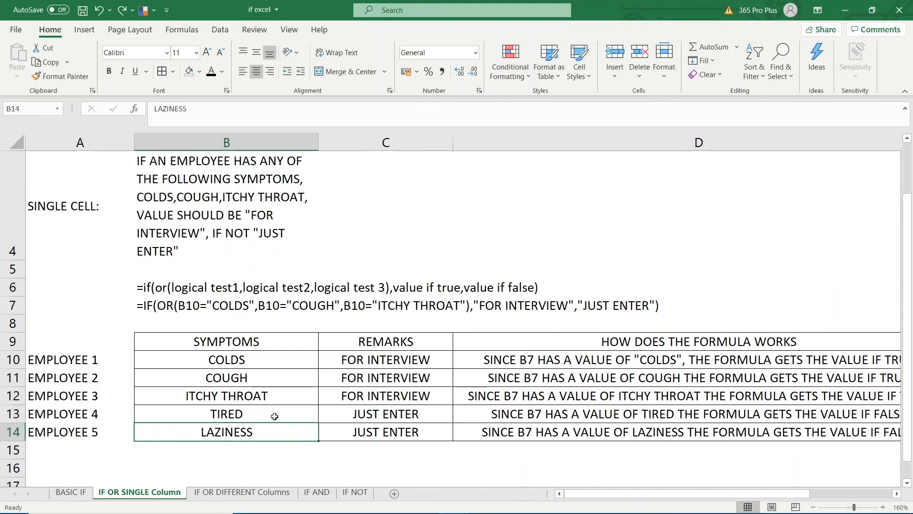
left_click(275, 416)
left_click(270, 430)
left_click(276, 417)
left_click(278, 427)
left_click(290, 414)
left_click(297, 428)
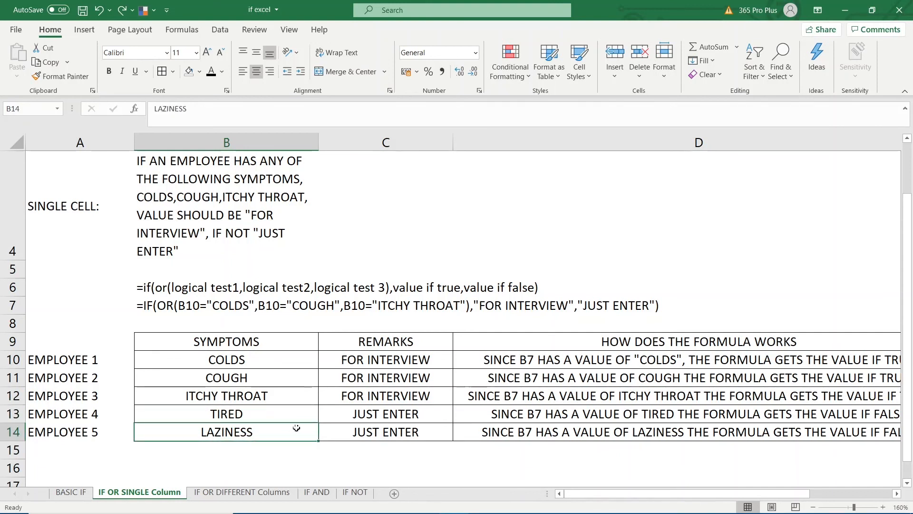
left_click(363, 417)
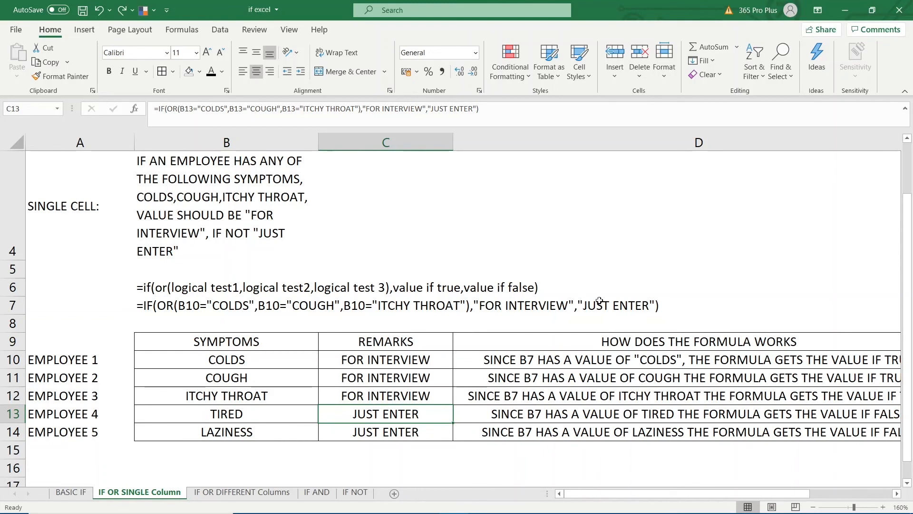
left_click(389, 433)
left_click(393, 418)
left_click(390, 433)
left_click(393, 415)
left_click(390, 429)
left_click(401, 412)
left_click(406, 430)
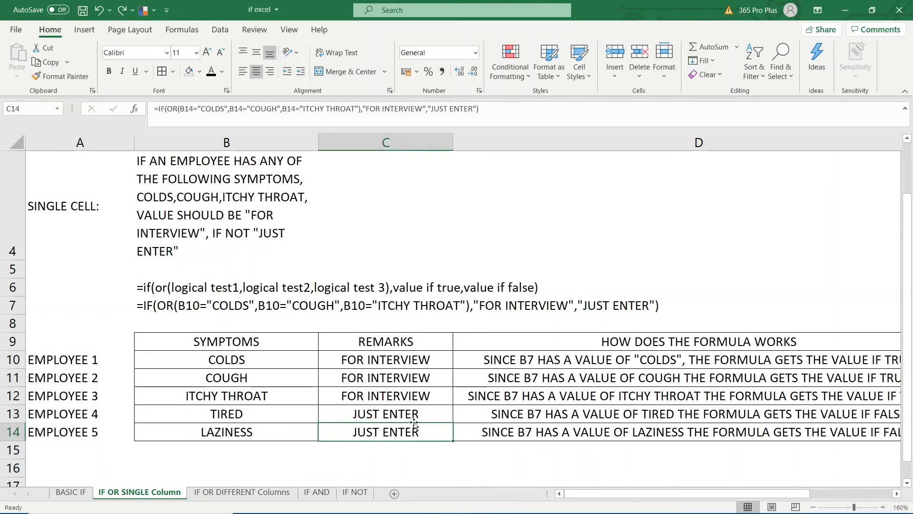
left_click(411, 416)
left_click(409, 431)
Go to the IF OR DIFFERENT Columns sheet and check the exam scores and remark formulas of Students 1 and 2.
key("ctrl+Page_Down")
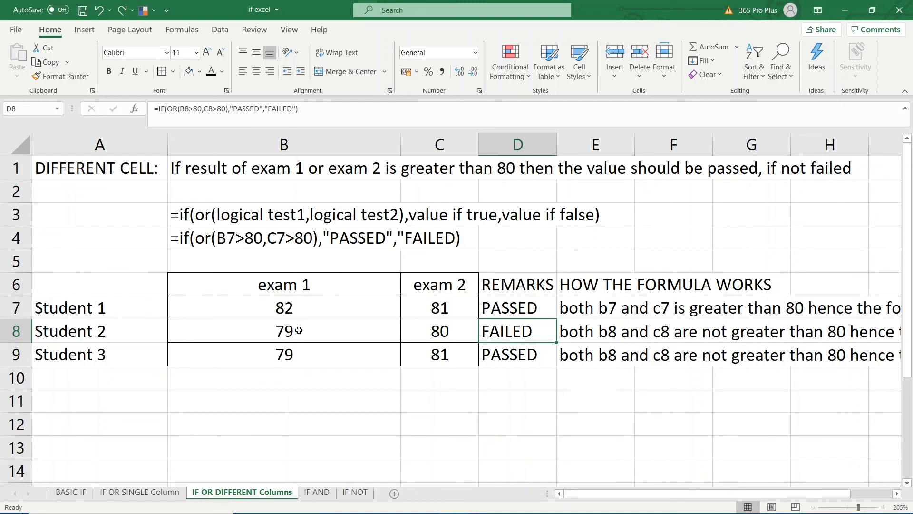
left_click(393, 316)
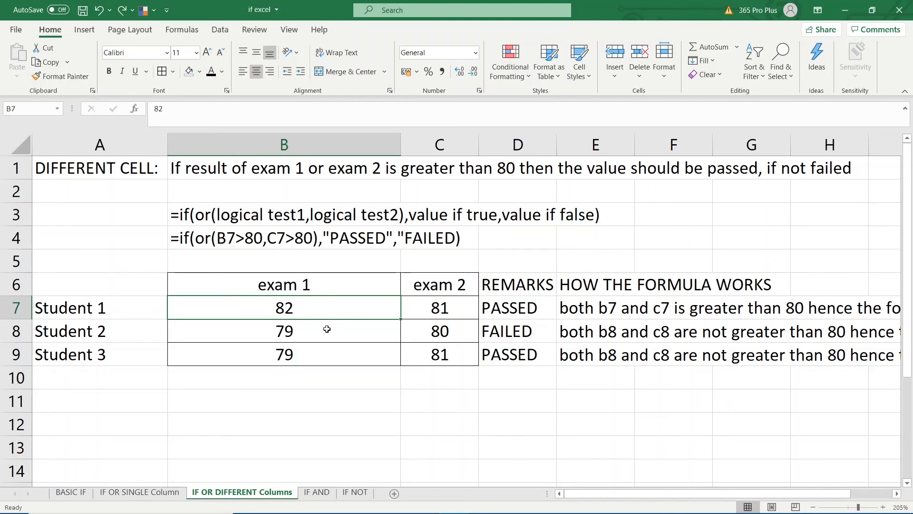
left_click(443, 309)
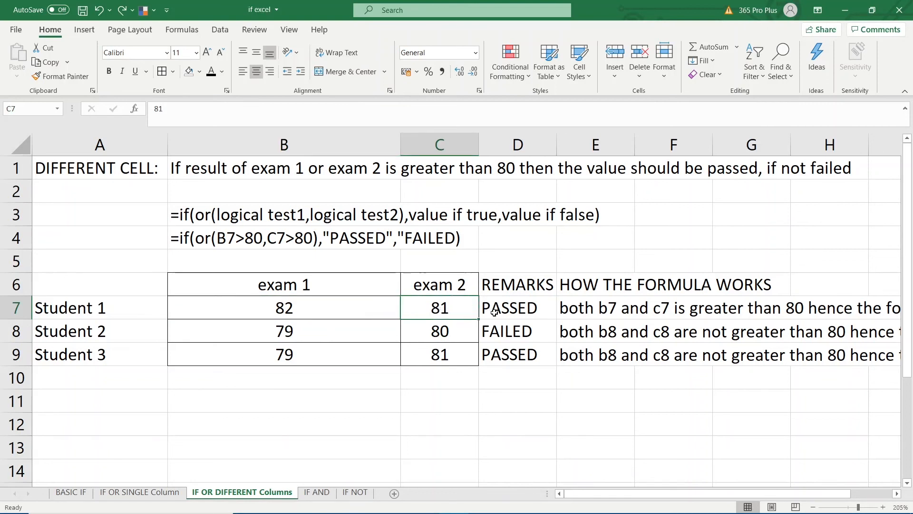
left_click(365, 317)
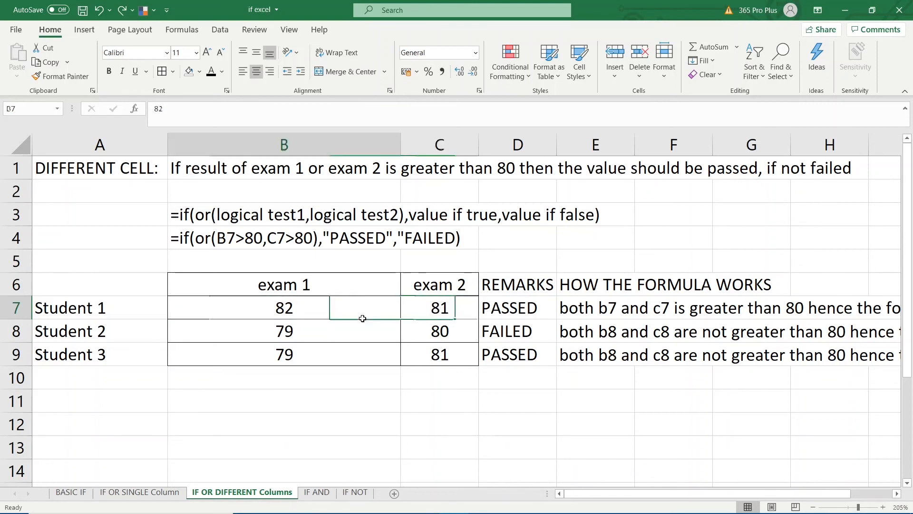
left_click(423, 309)
left_click(504, 306)
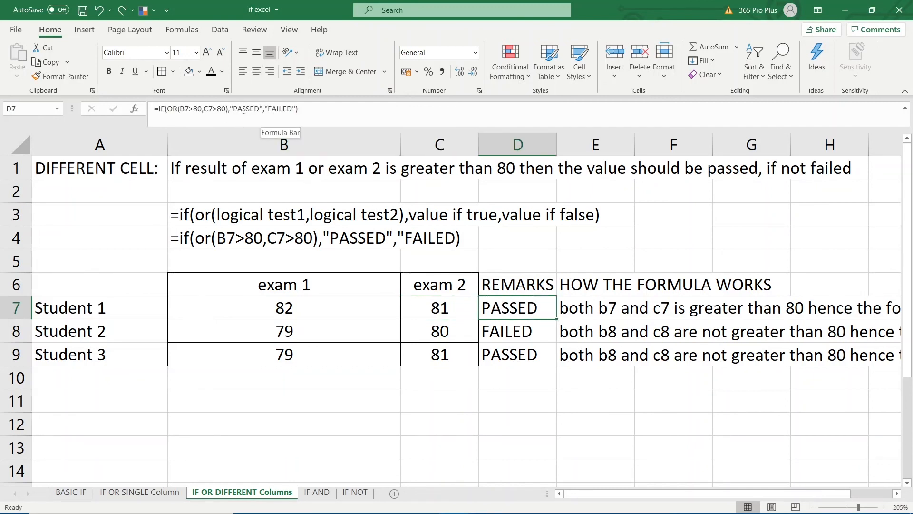
left_click(331, 335)
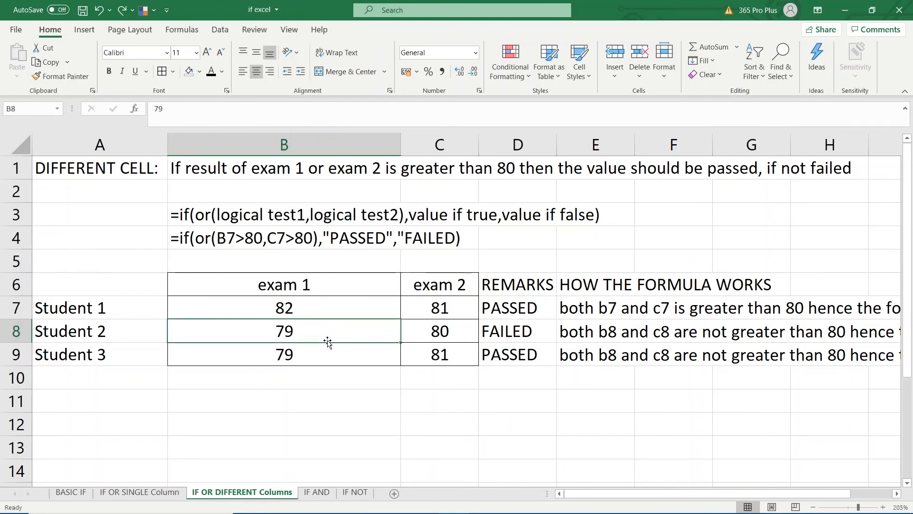
left_click(434, 330)
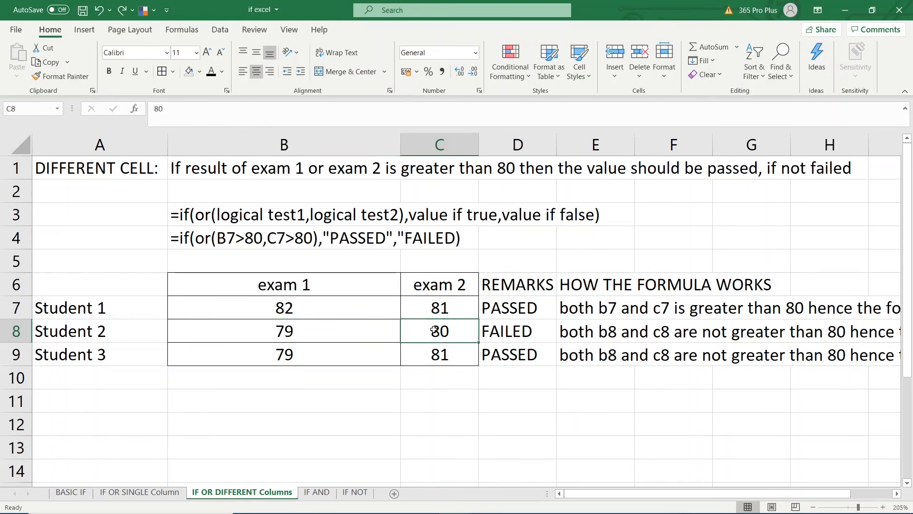
left_click(485, 333)
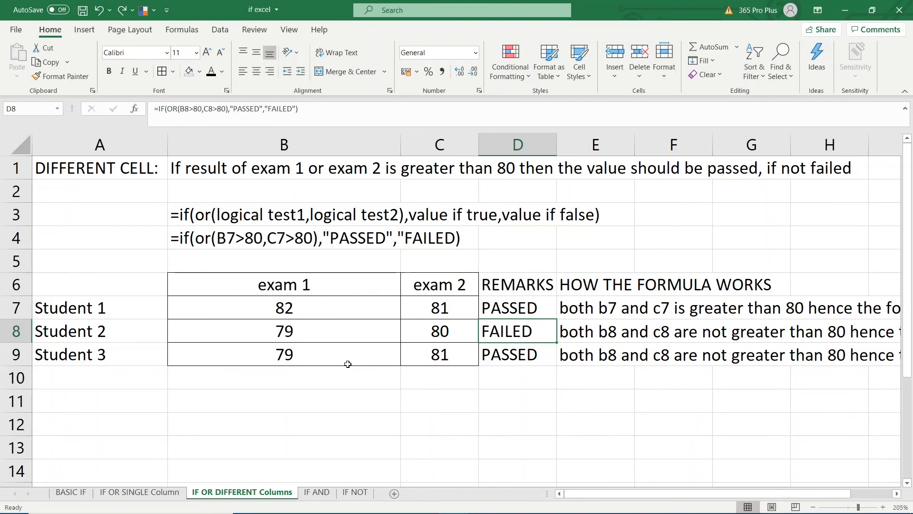
Check Student 3's two exam scores against the sample IF OR formula in B4 and the remark in D9.
left_click(332, 363)
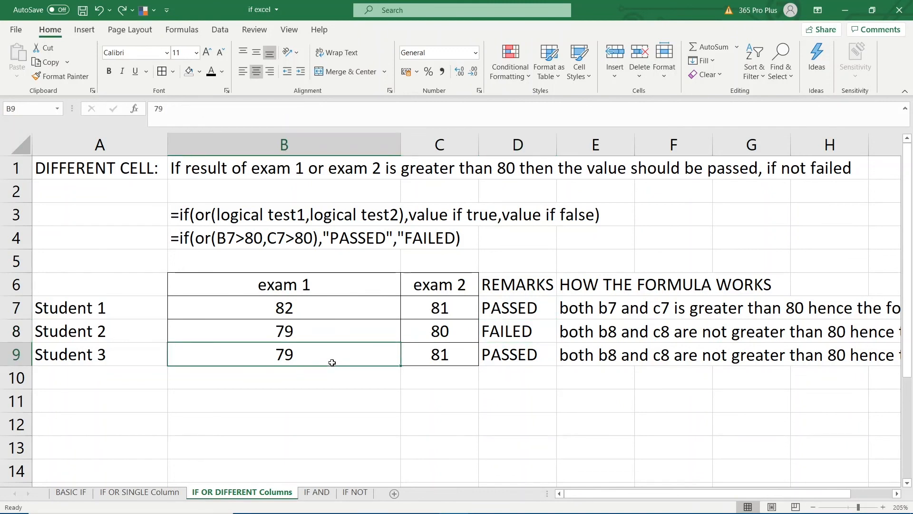
left_click(437, 354)
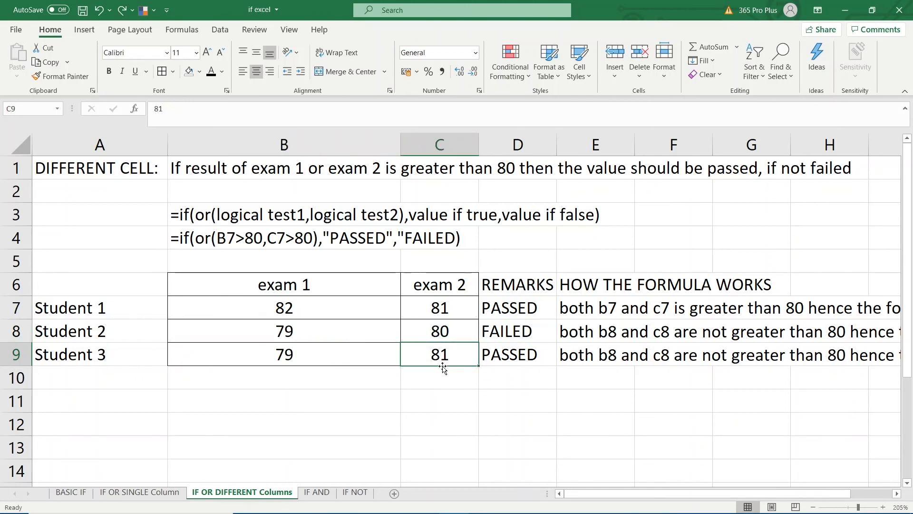
left_click(344, 348)
key("Right")
left_click(367, 360)
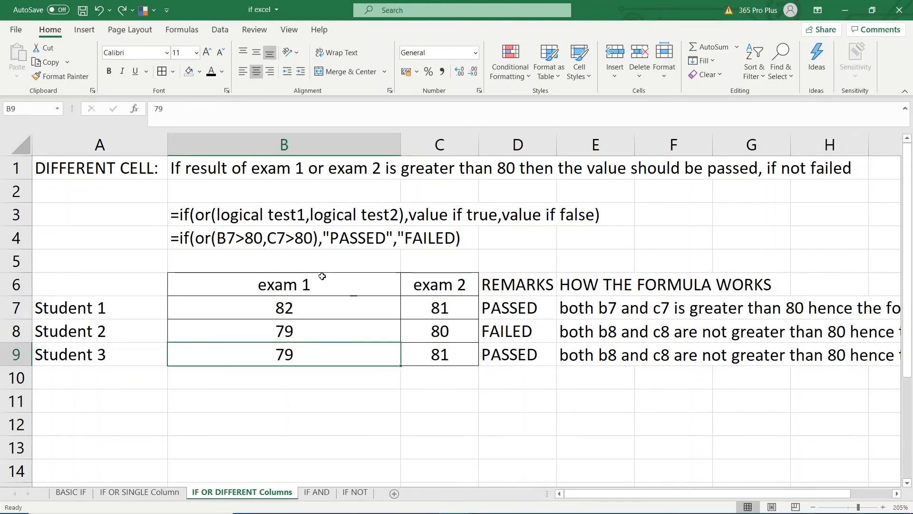
left_click(416, 352)
left_click(297, 239)
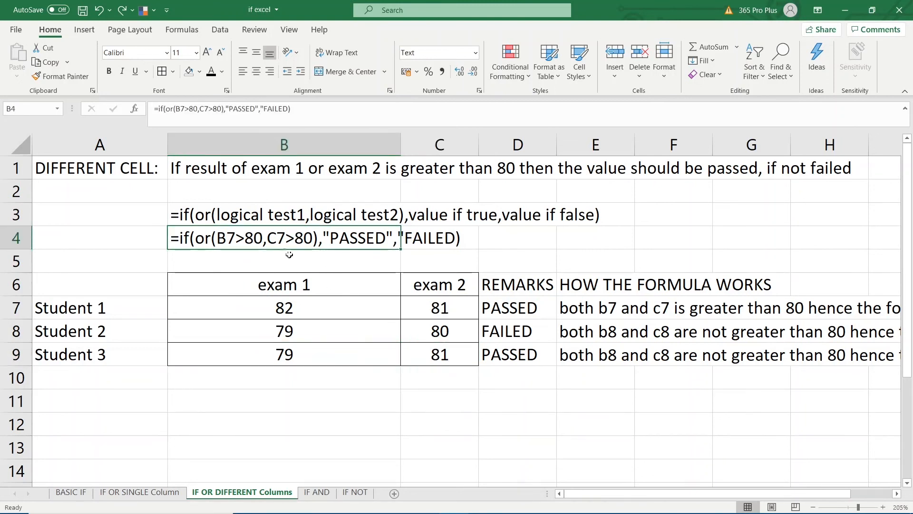
left_click(501, 356)
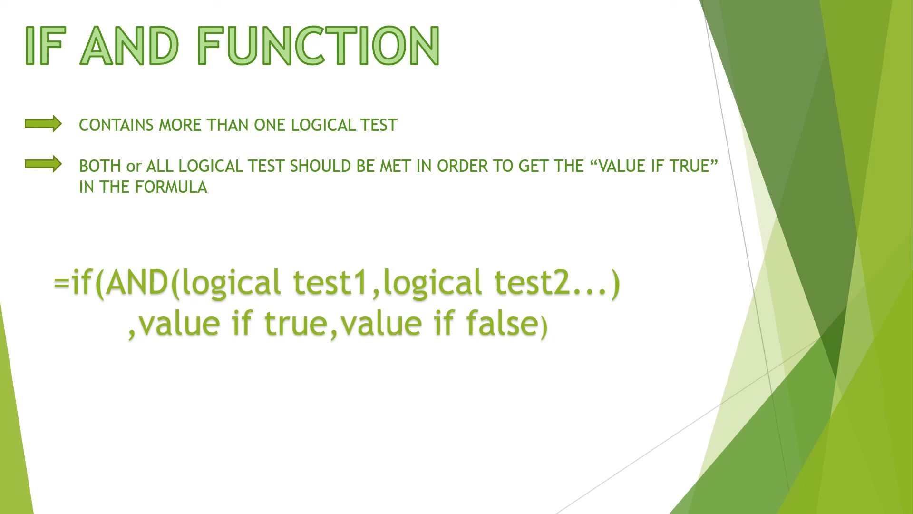
Switch to the Excel workbook's IF AND sheet and check the absent players and remark formulas for Games 1 and 2.
key("alt+Tab")
key("Down")
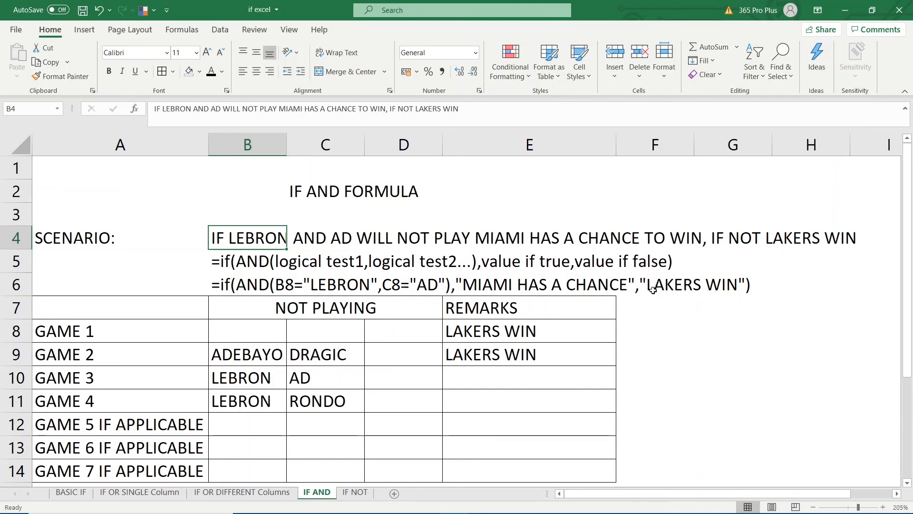
scroll(396, 325, "down", 1)
scroll(396, 325, "down", 1)
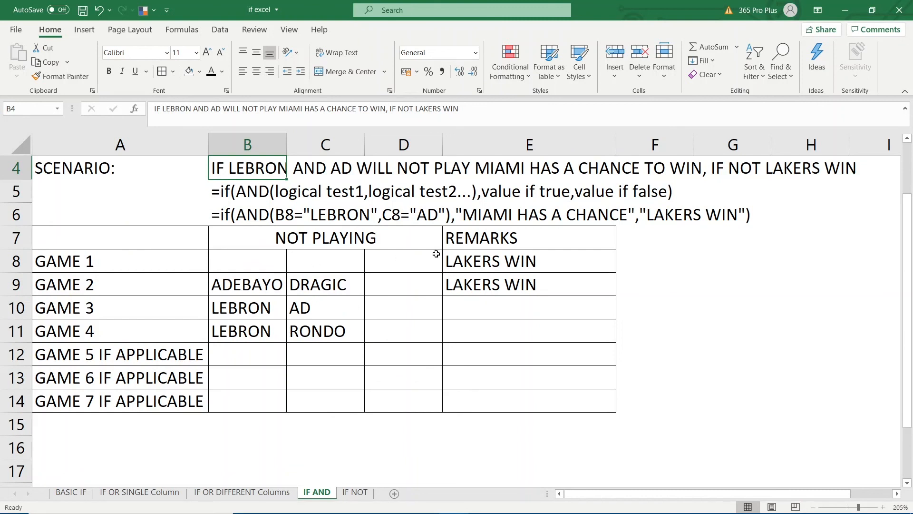
left_click(458, 260)
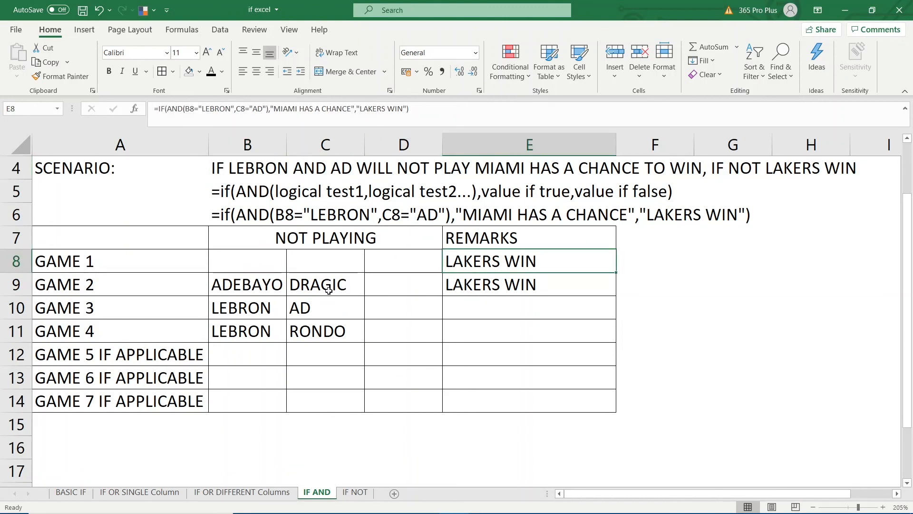
left_click(270, 290)
left_click(308, 284)
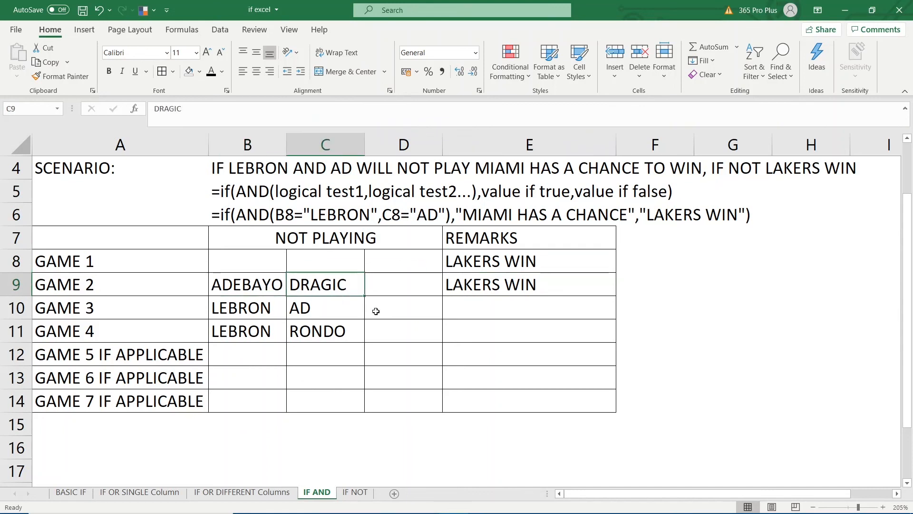
left_click(491, 281)
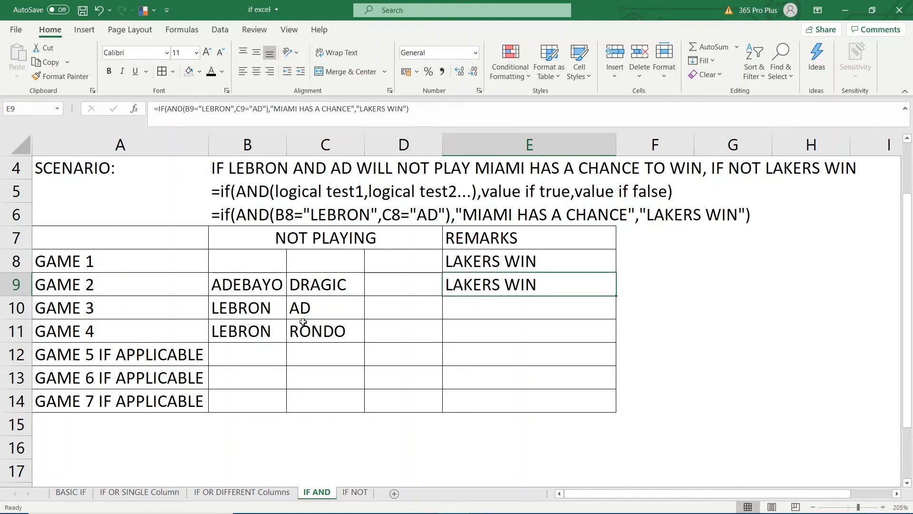
Check Game 3's absent players and copy the IF AND remark formula from E9 into E10.
left_click(180, 308)
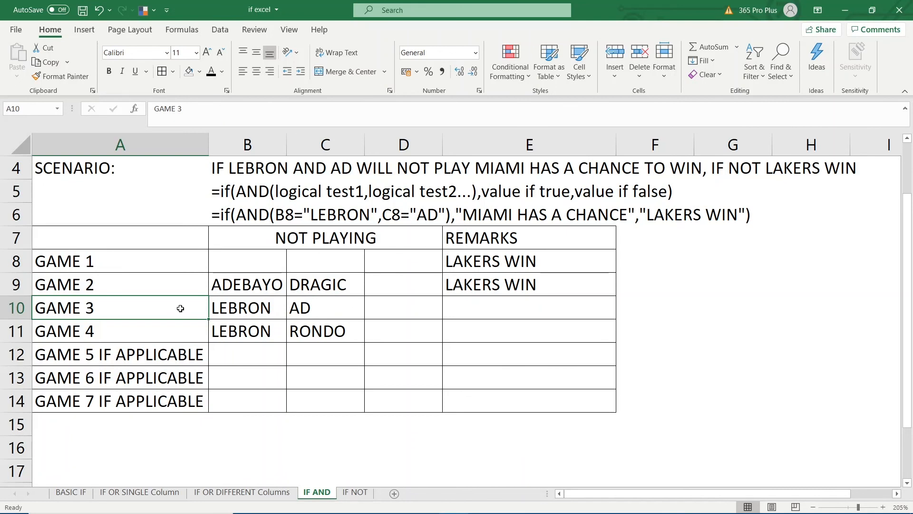
left_click(227, 306)
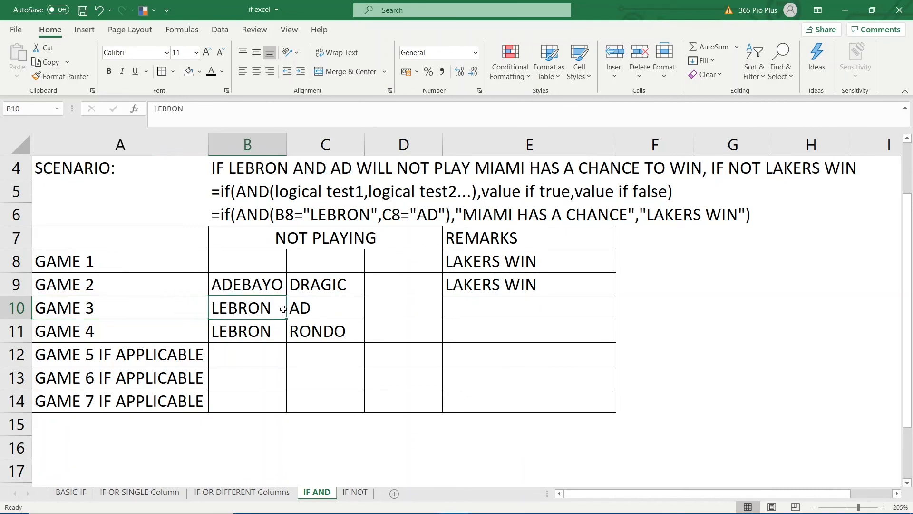
left_click(290, 307)
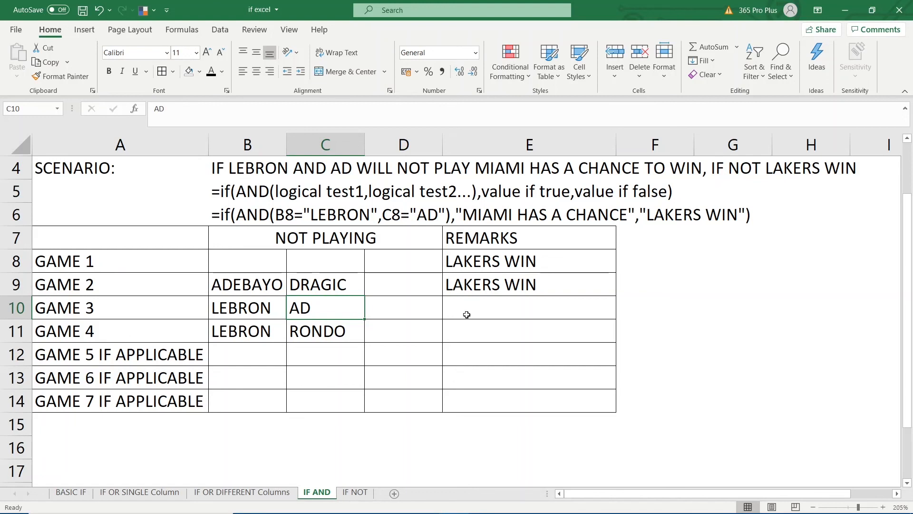
left_click(474, 286)
key("ctrl+c")
left_click(471, 307)
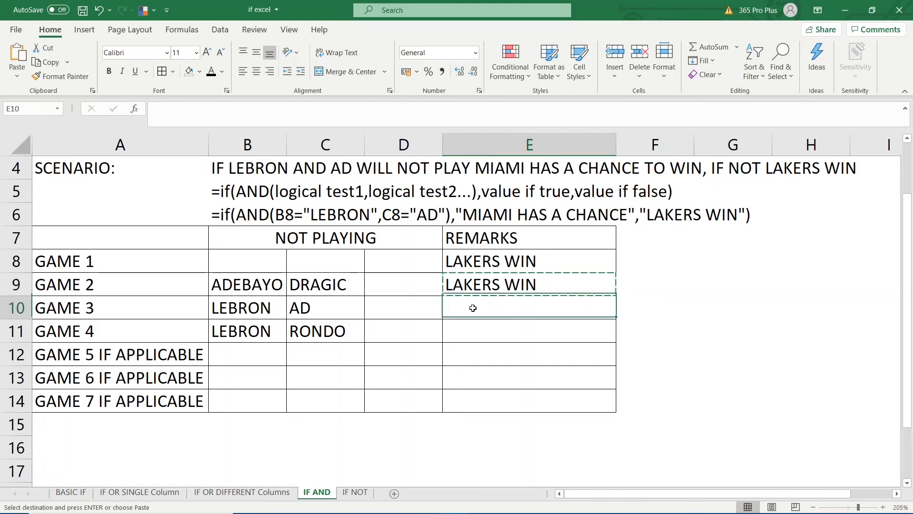
key("ctrl+v")
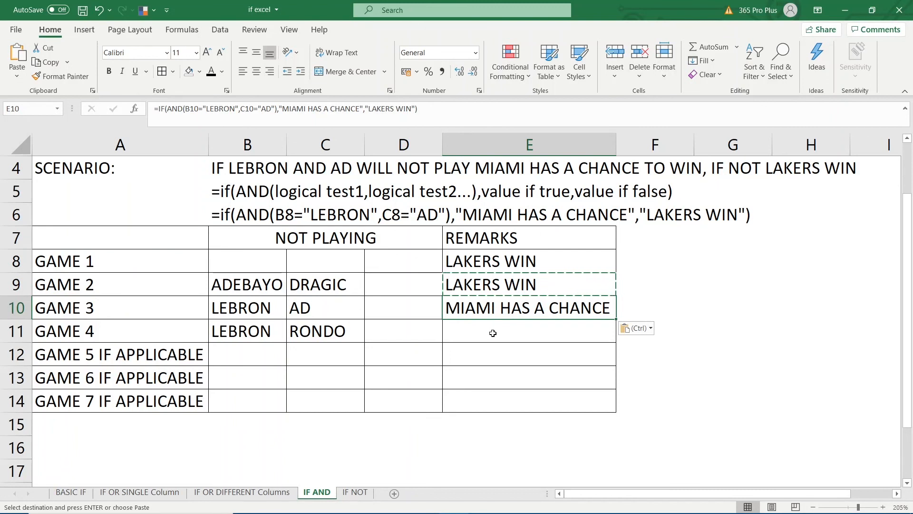
Check Game 4's absent players and copy the IF AND remark formula from E10 into E11.
left_click(157, 334)
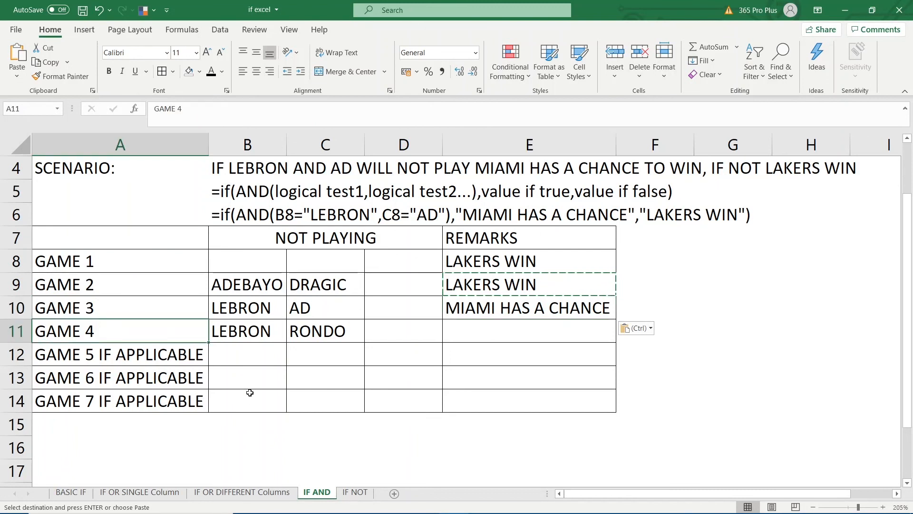
left_click(271, 338)
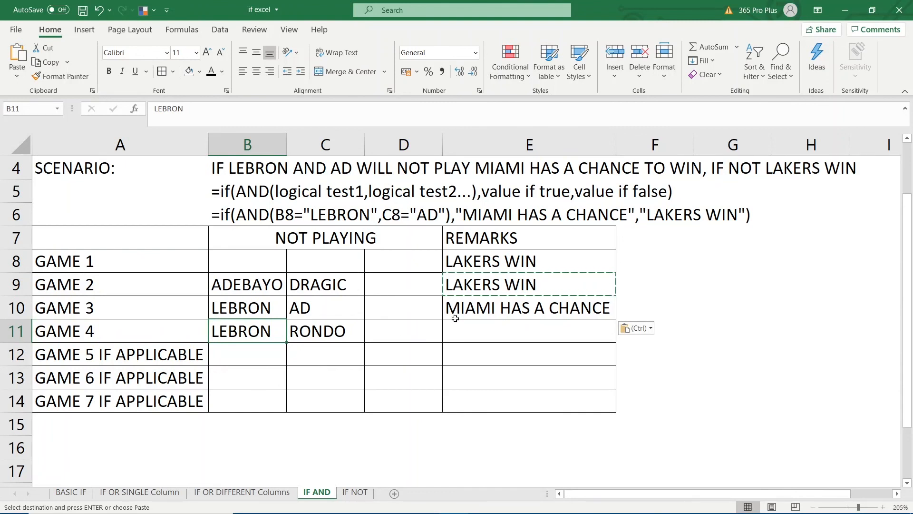
left_click(475, 309)
key("ctrl+c")
left_click(476, 334)
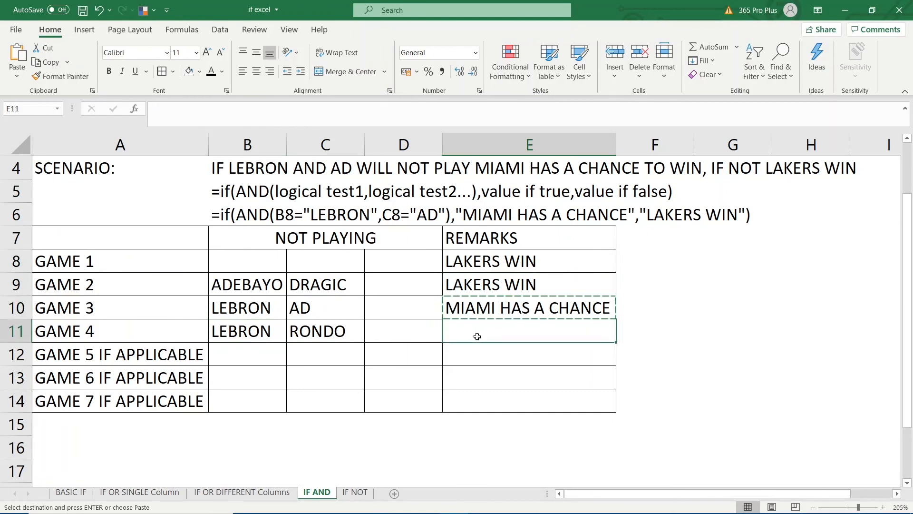
key("ctrl+v")
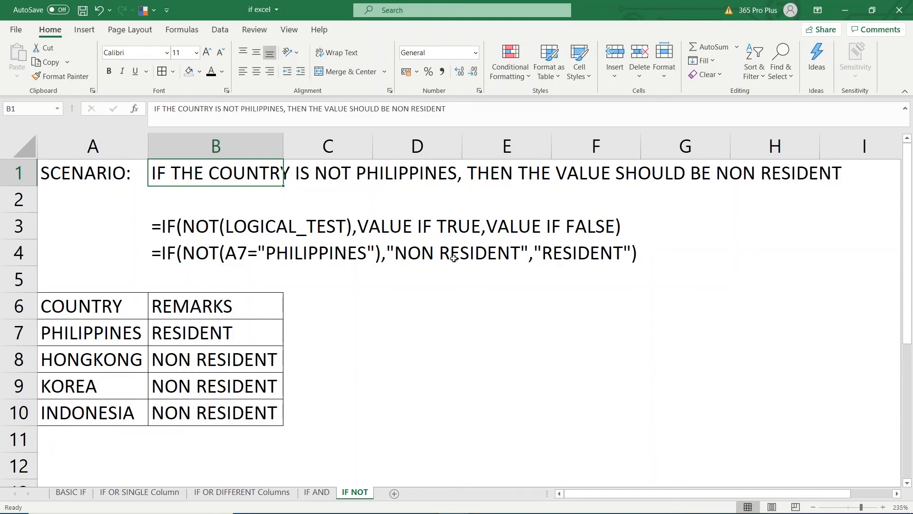
On the IF NOT sheet, examine the sample formula in B4 against the countries listed in A8 to A10.
left_click(577, 253)
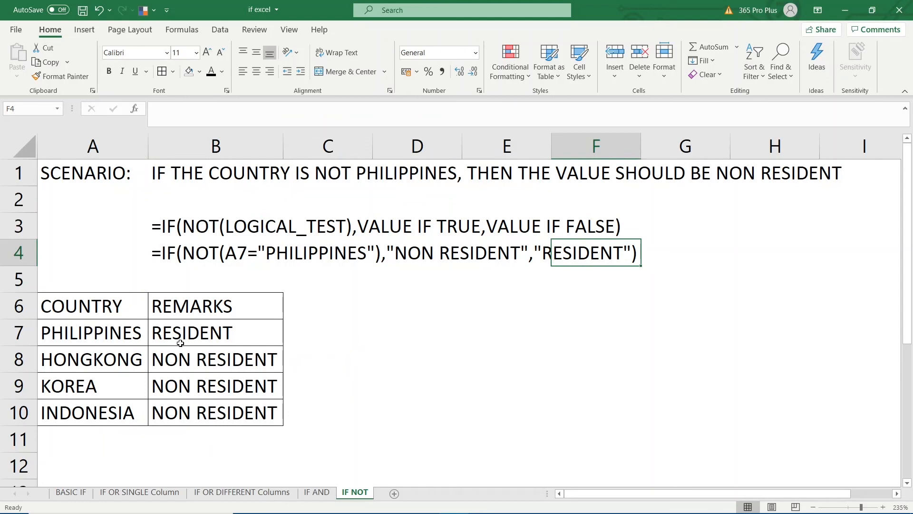
left_click(208, 255)
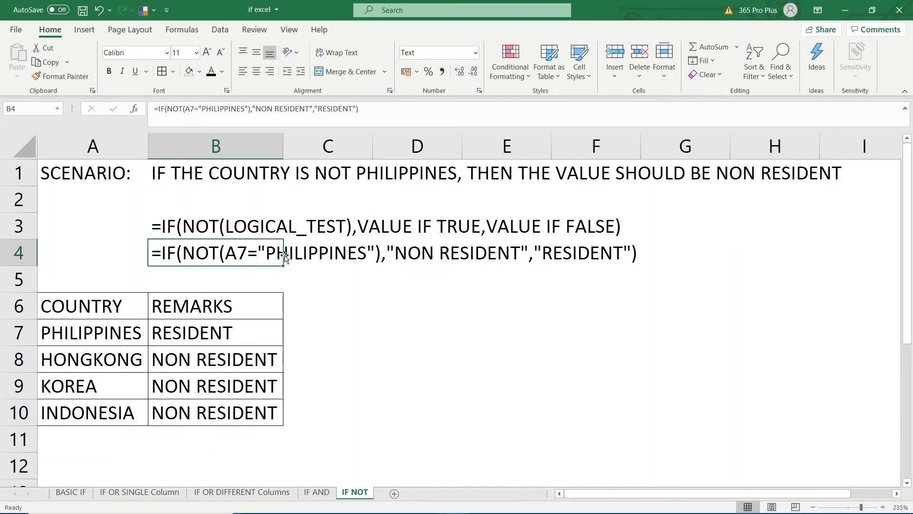
scroll(119, 283, "down", 1)
left_click(119, 282)
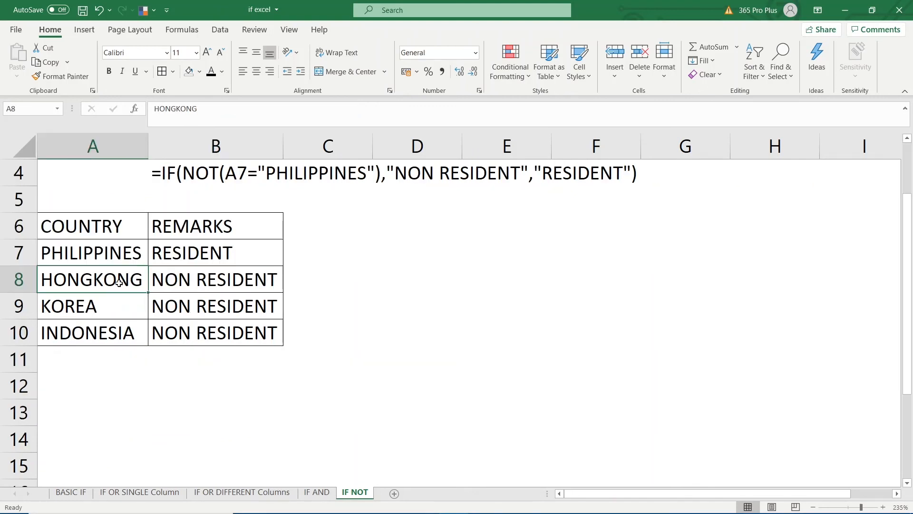
left_click(123, 300)
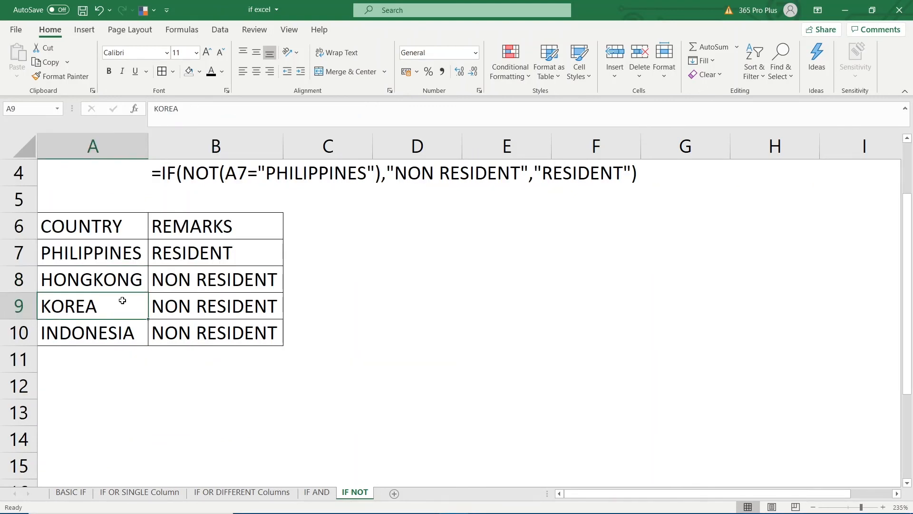
left_click(123, 326)
left_click(125, 301)
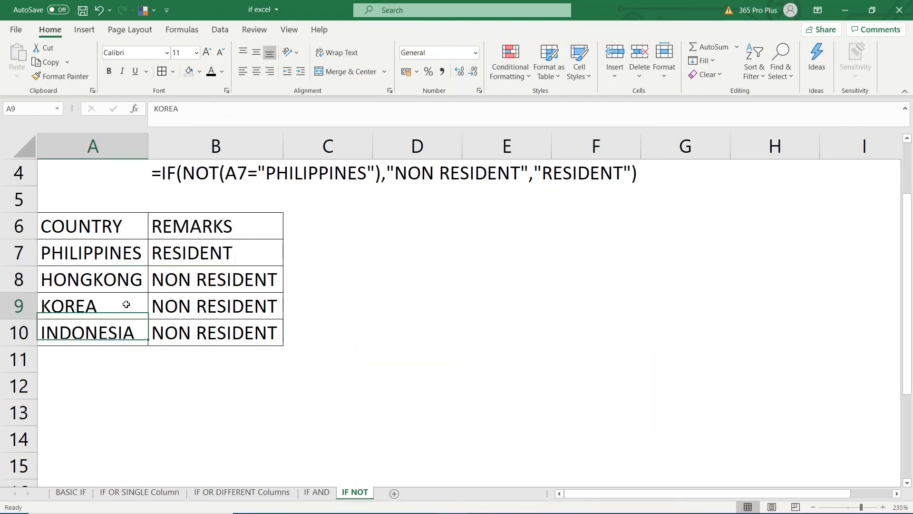
left_click(123, 284)
left_click(121, 300)
left_click(123, 324)
left_click(124, 301)
left_click(125, 281)
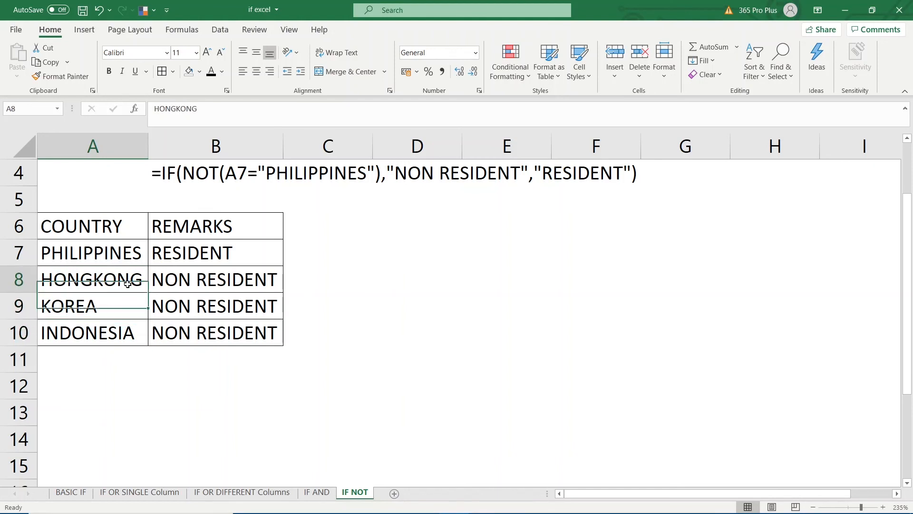
left_click(123, 300)
left_click(124, 323)
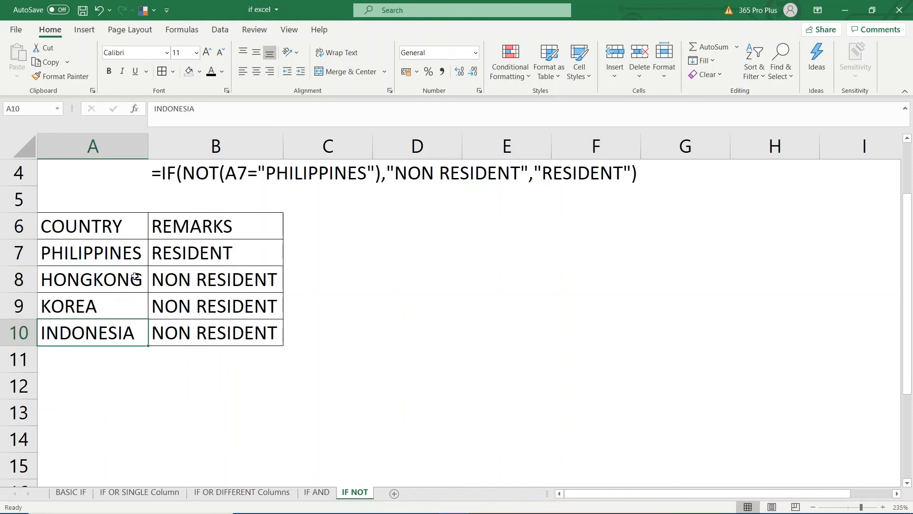
left_click(135, 276)
left_click(125, 301)
left_click(127, 326)
Review the IF NOT remark formulas in B7 to B10 alongside the Philippines entry in A7.
left_click(180, 274)
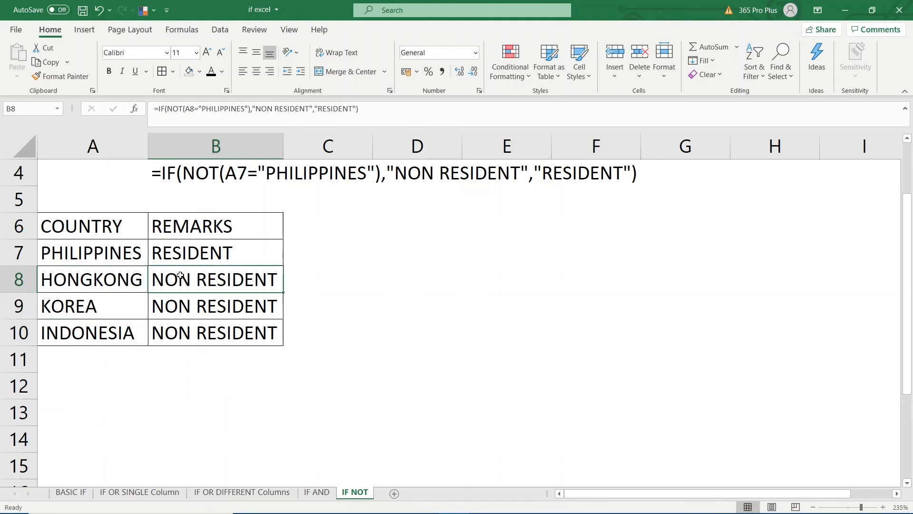
left_click(183, 297)
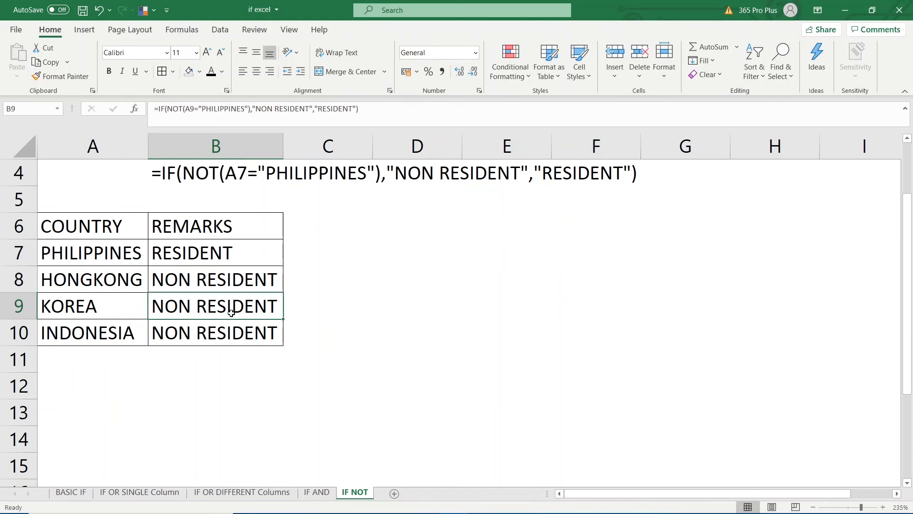
left_click(230, 330)
left_click(222, 305)
left_click(217, 280)
left_click(211, 258)
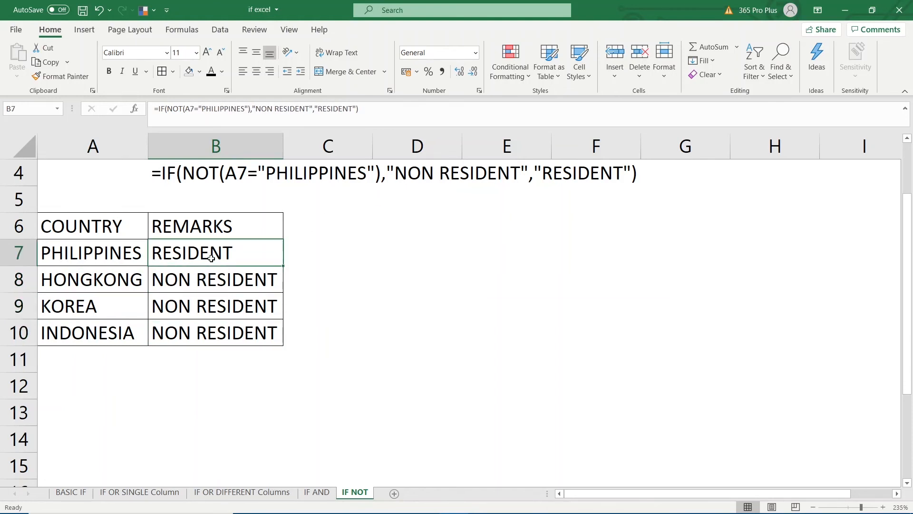
left_click(116, 260)
left_click(191, 284)
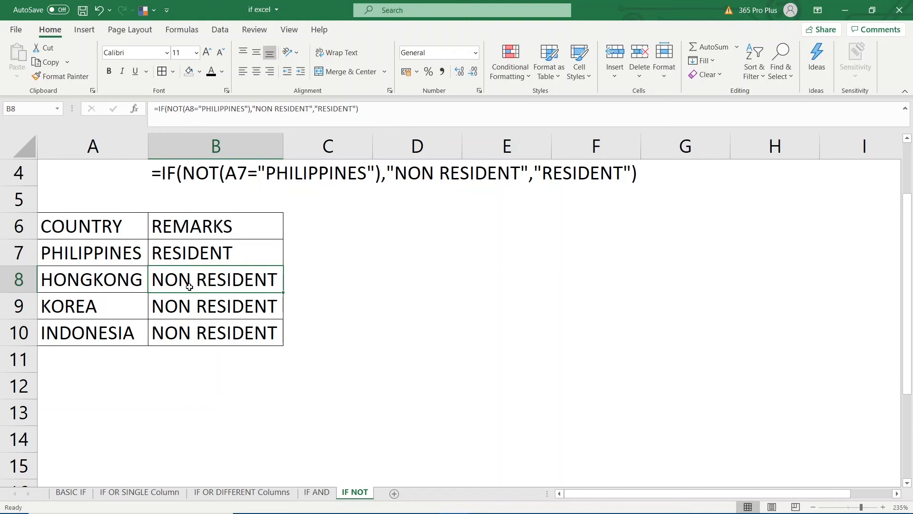